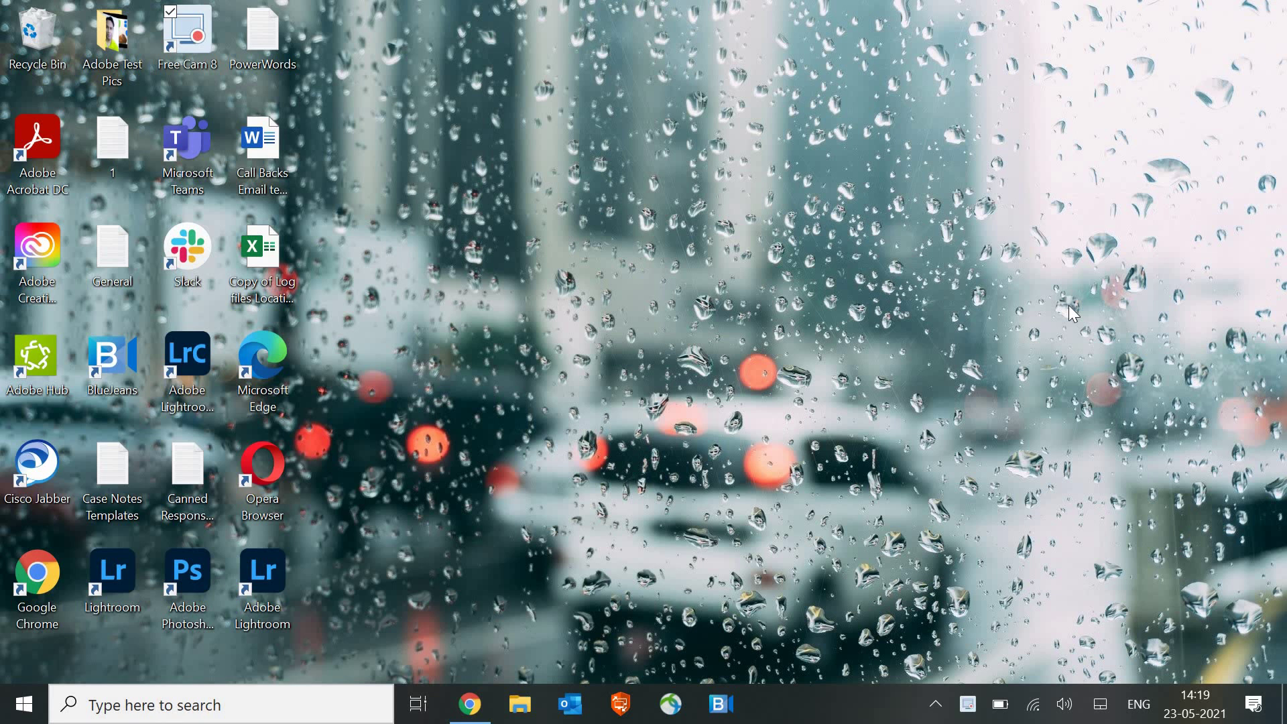
Run diskmgmt.msc from the Run dialog to launch Disk Management.
{"action": "key", "text": "super+r"}
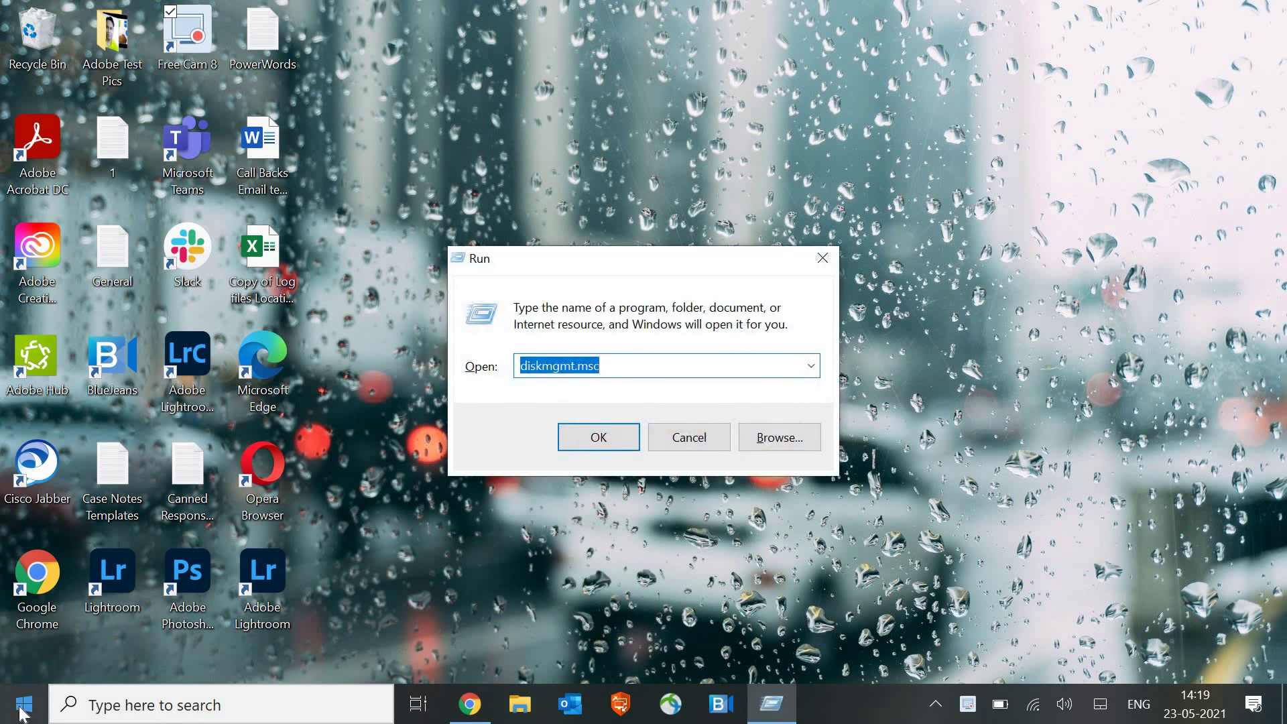
{"action": "right_click", "coordinate": [23, 709]}
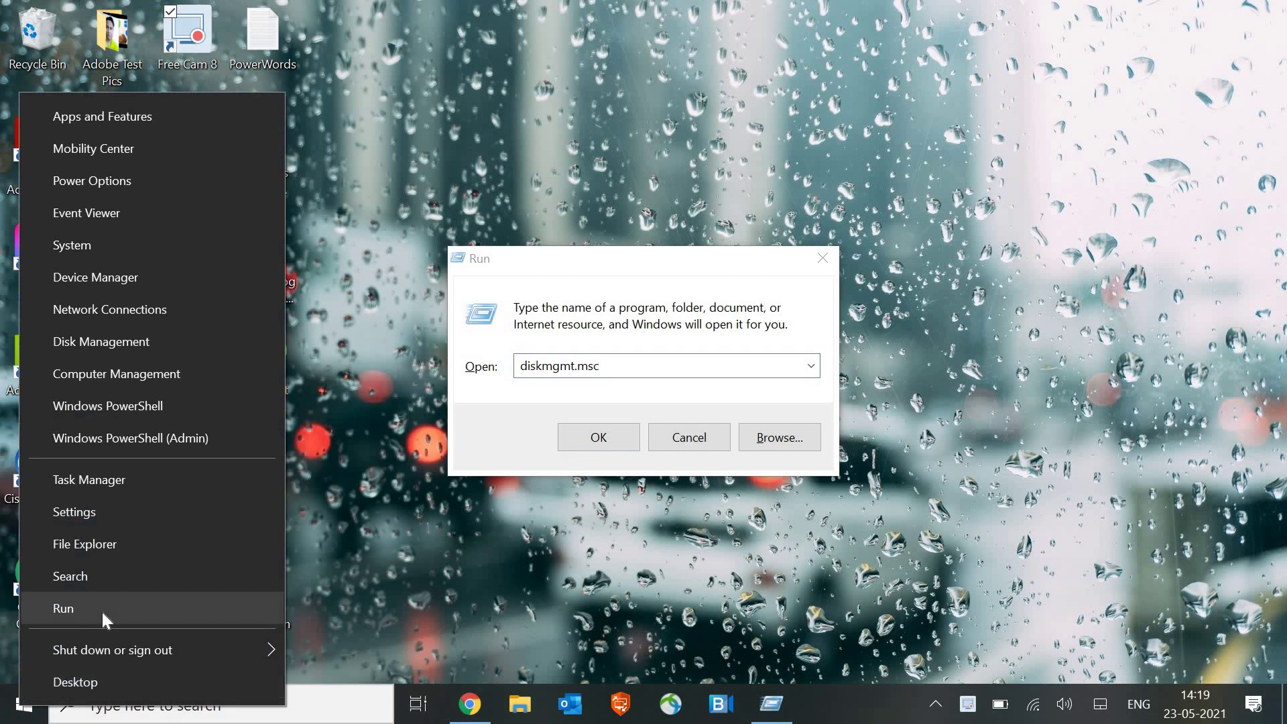
{"action": "left_click", "coordinate": [494, 419]}
{"action": "left_click", "coordinate": [632, 370]}
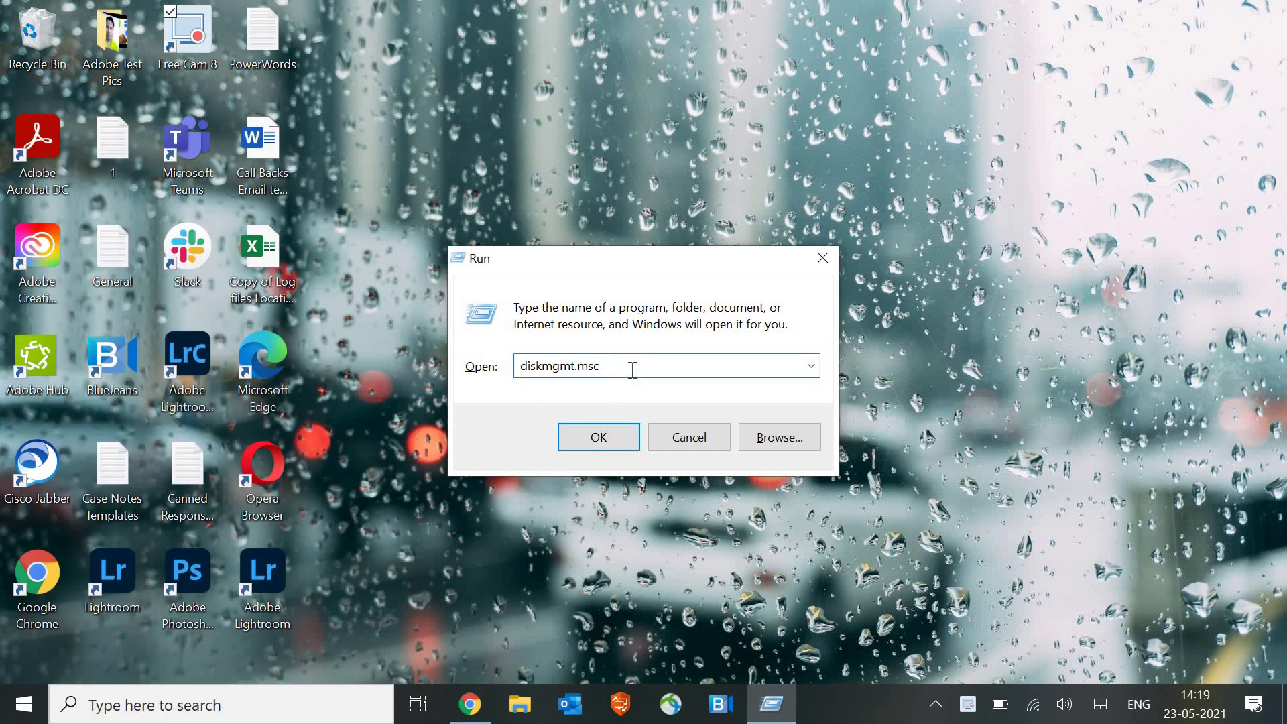
{"action": "double_click", "coordinate": [511, 368]}
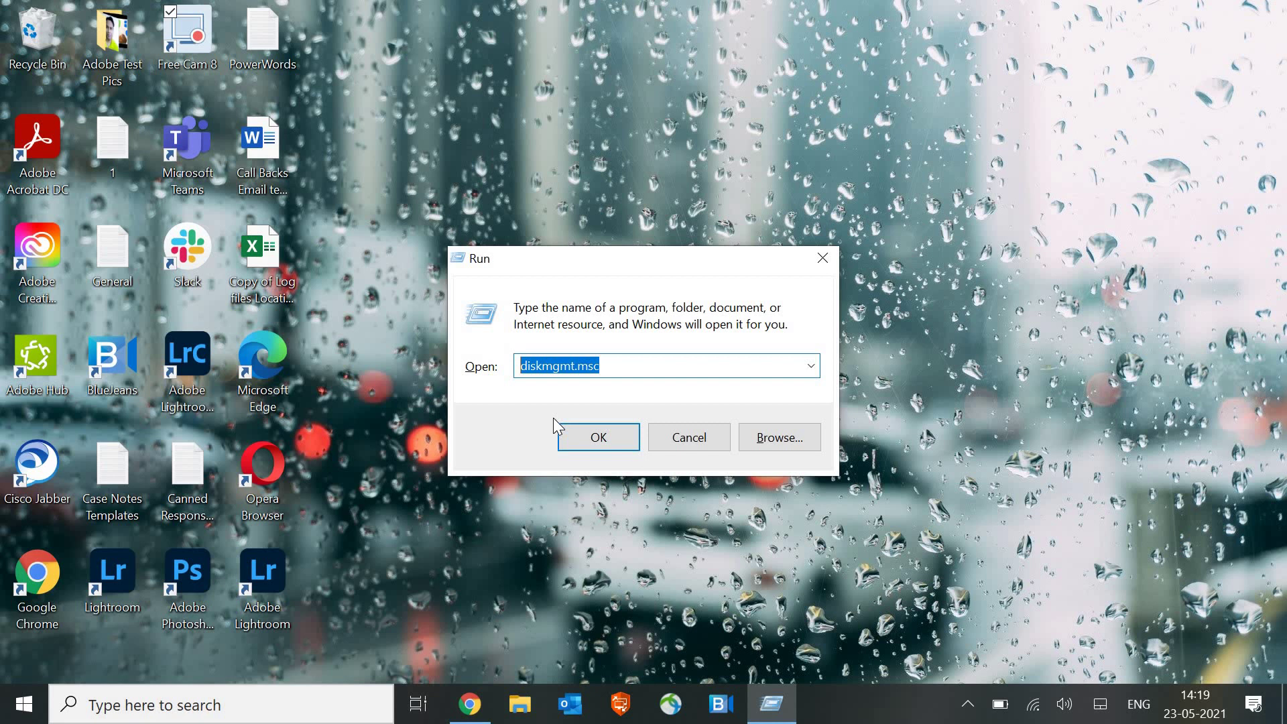
{"action": "left_click", "coordinate": [583, 442]}
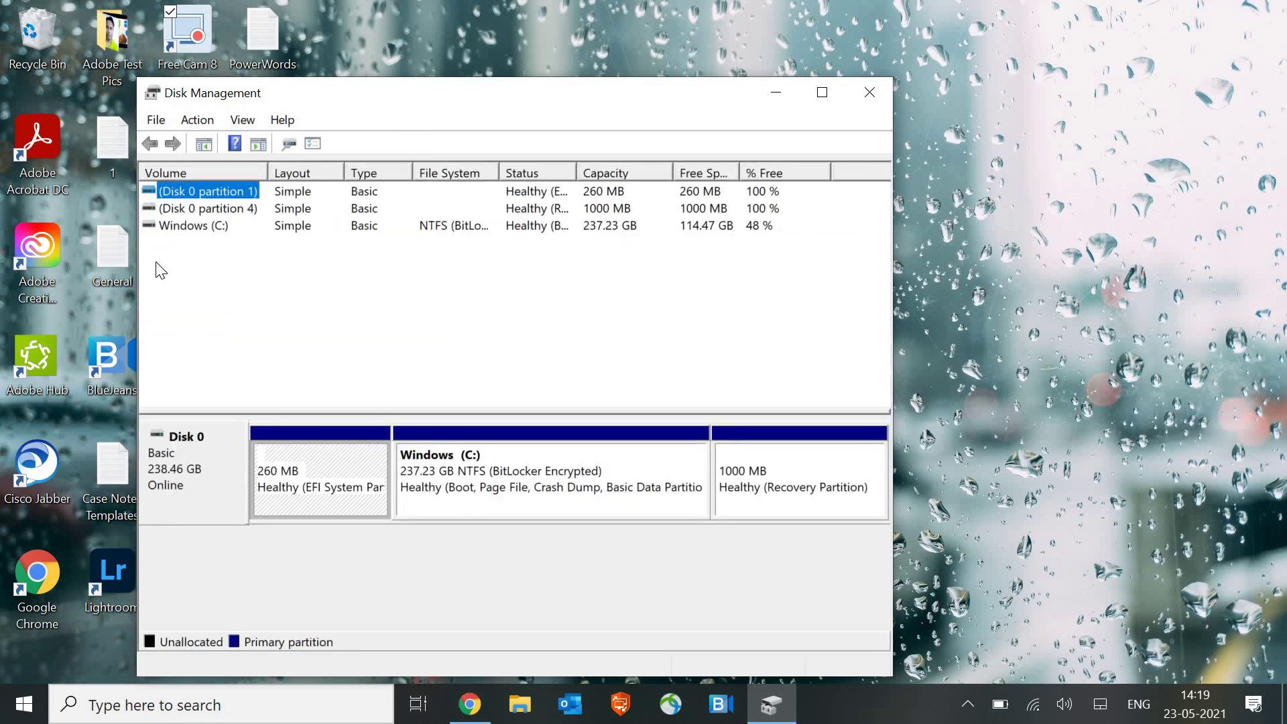
Select Disk 0's recovery partition, then the Windows (C:) volume, to review them.
{"action": "left_click", "coordinate": [190, 210]}
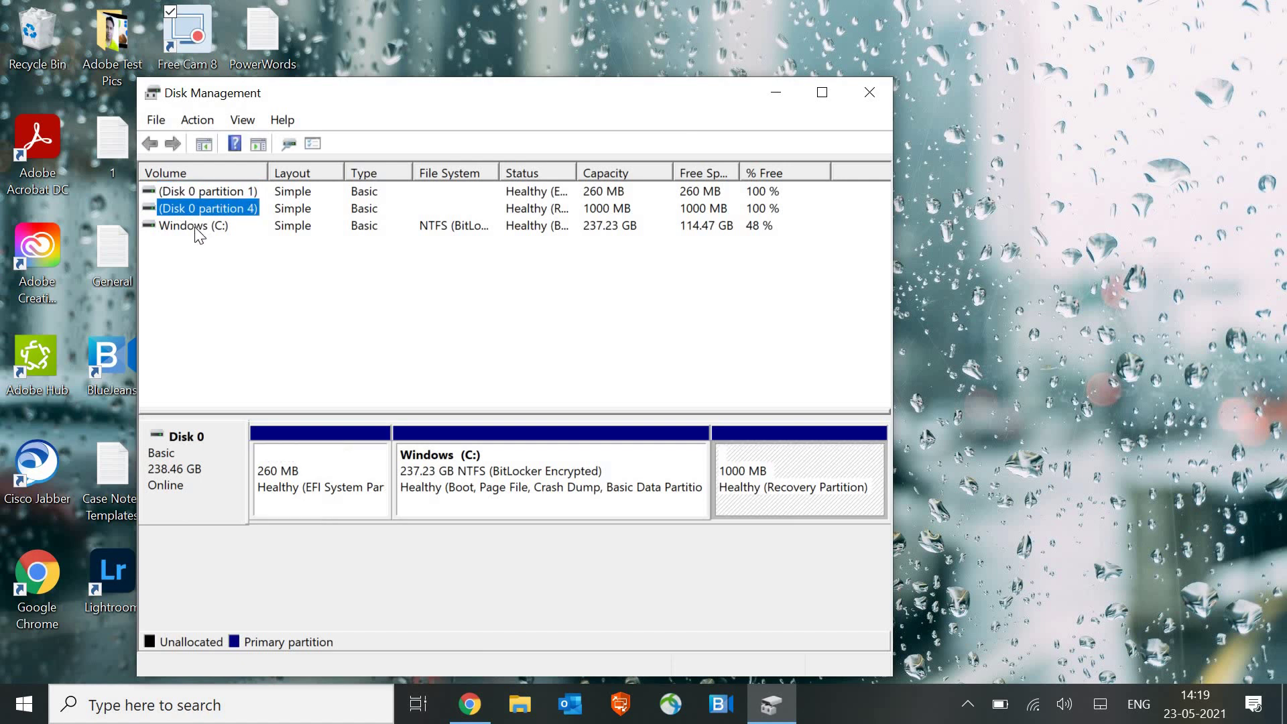
{"action": "left_click", "coordinate": [194, 227]}
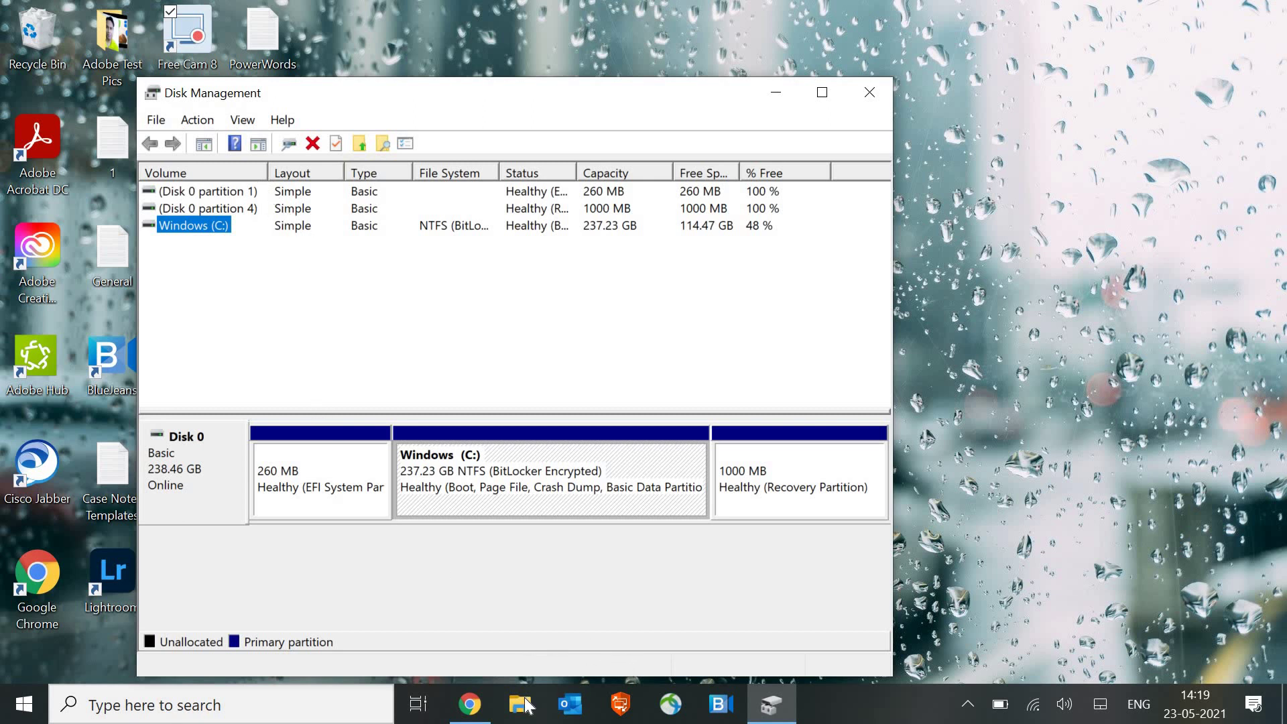
Scroll the Microsoft Docs drive-letter page to its Change Drive Letter and Paths screenshot.
{"action": "left_click", "coordinate": [469, 704]}
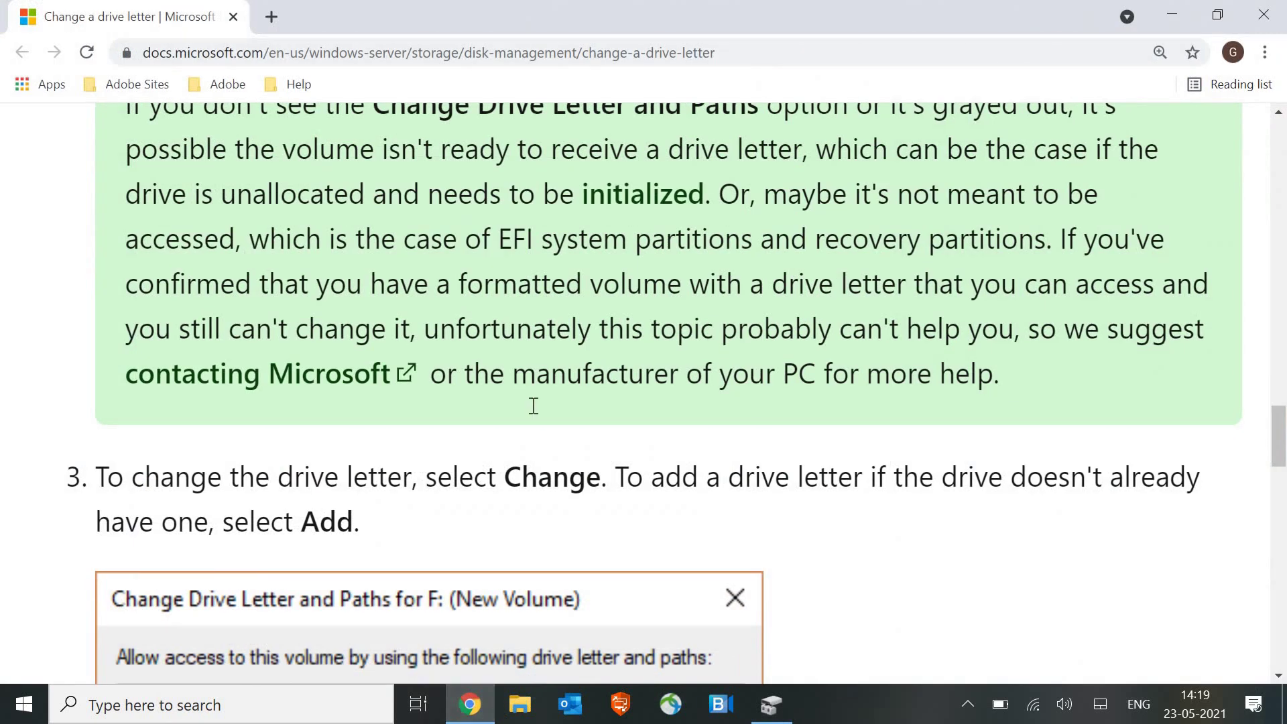
{"action": "scroll", "coordinate": [527, 410], "scroll_direction": "down", "scroll_amount": 1}
{"action": "scroll", "coordinate": [531, 406], "scroll_direction": "up", "scroll_amount": 10}
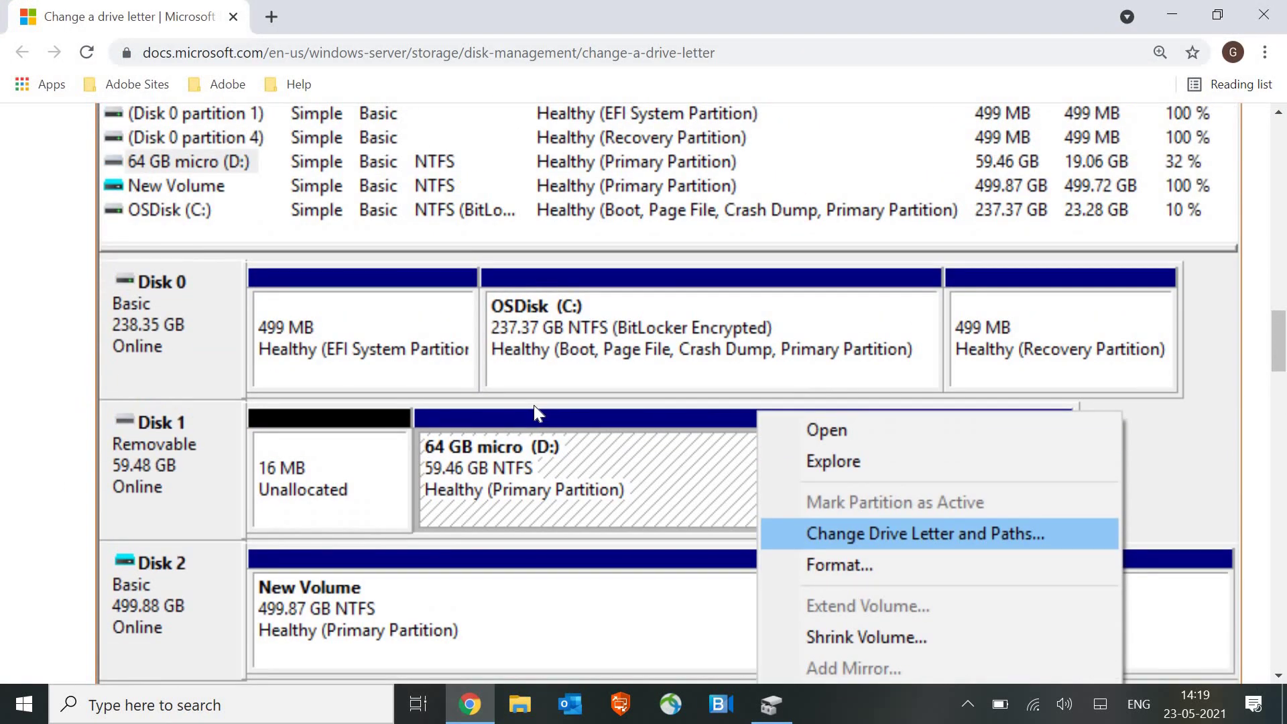
{"action": "scroll", "coordinate": [533, 405], "scroll_direction": "up", "scroll_amount": 2}
{"action": "scroll", "coordinate": [473, 400], "scroll_direction": "down", "scroll_amount": 1}
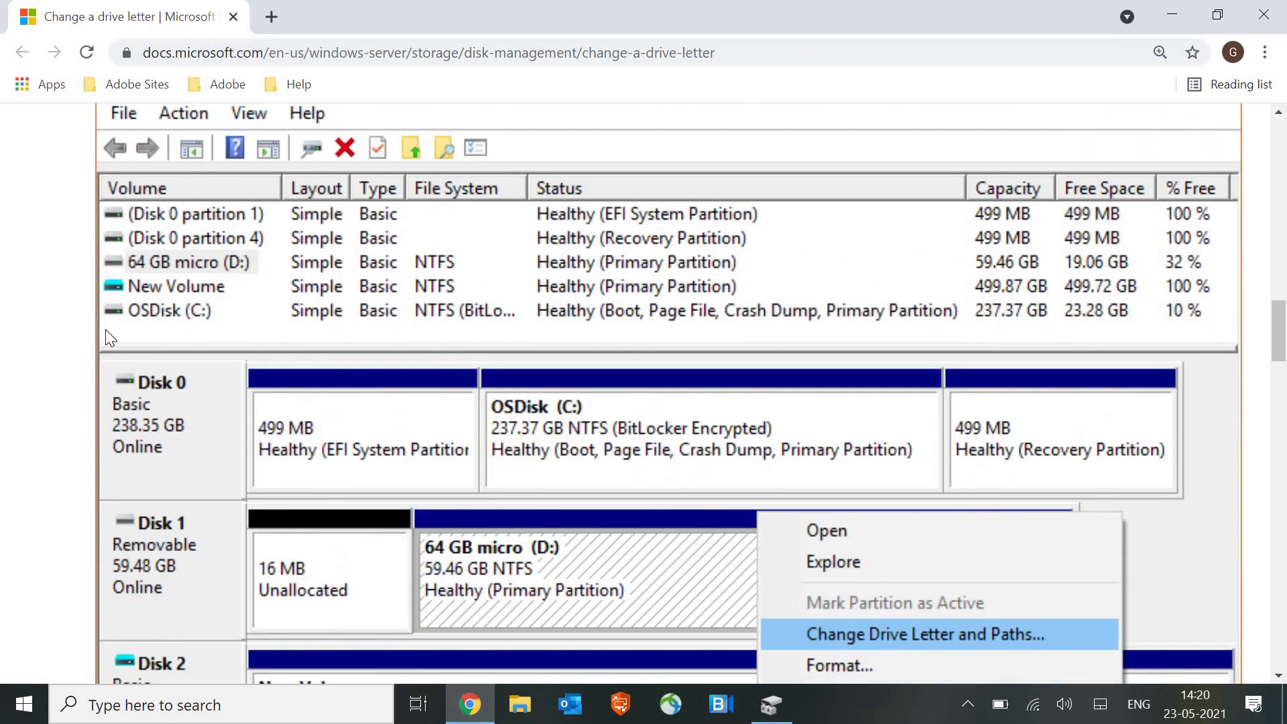
{"action": "scroll", "coordinate": [187, 332], "scroll_direction": "down", "scroll_amount": 3}
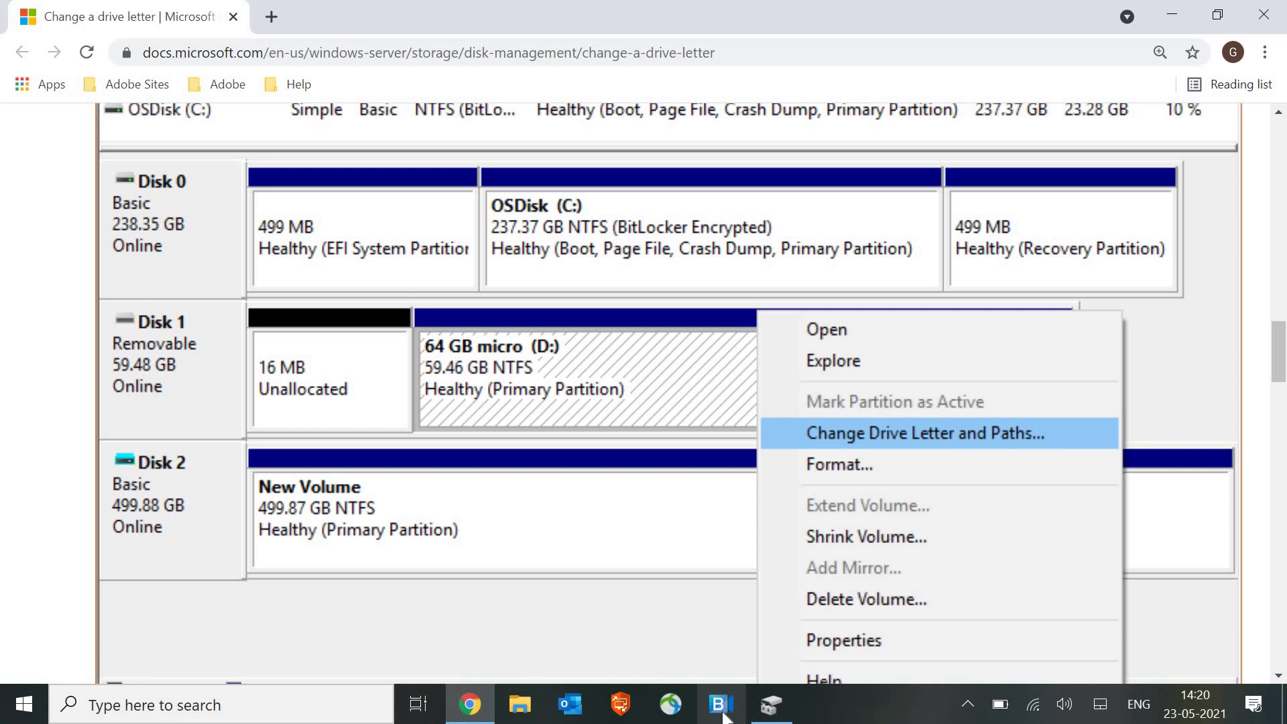
Bring Disk Management back maximized and step through Disk 0's partitions to Windows (C:).
{"action": "left_click", "coordinate": [771, 704]}
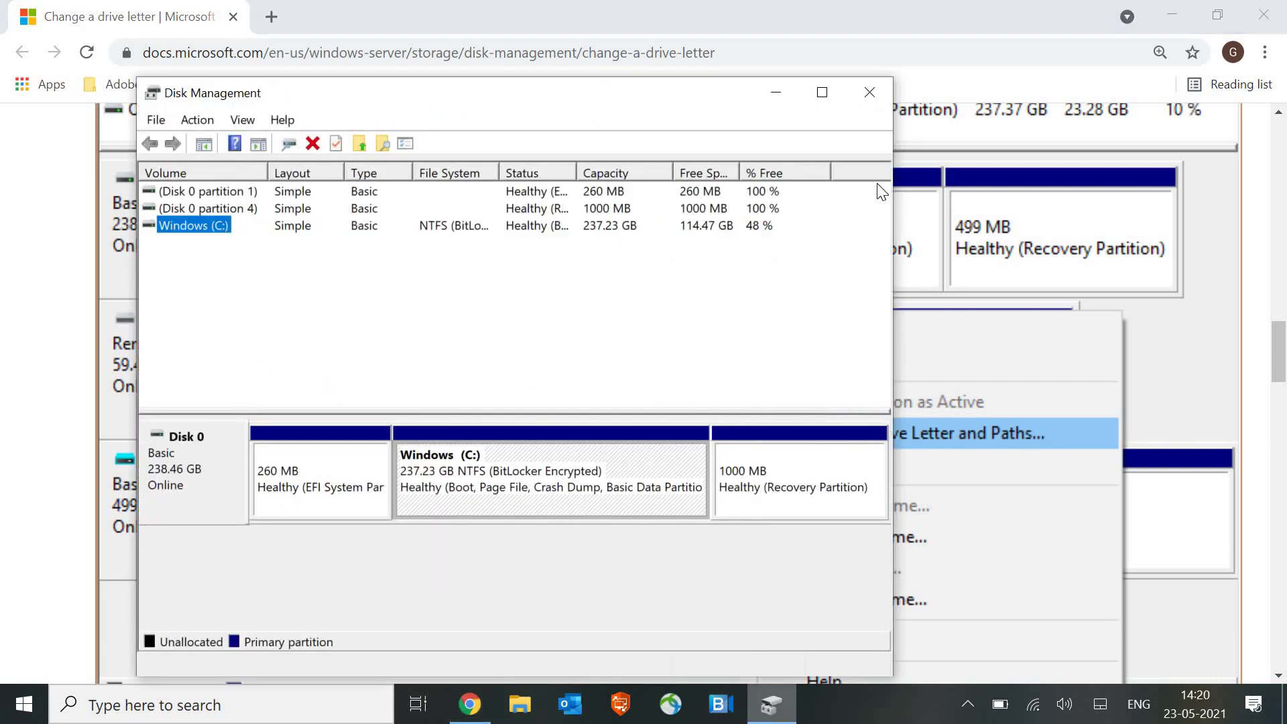
{"action": "left_click", "coordinate": [822, 92]}
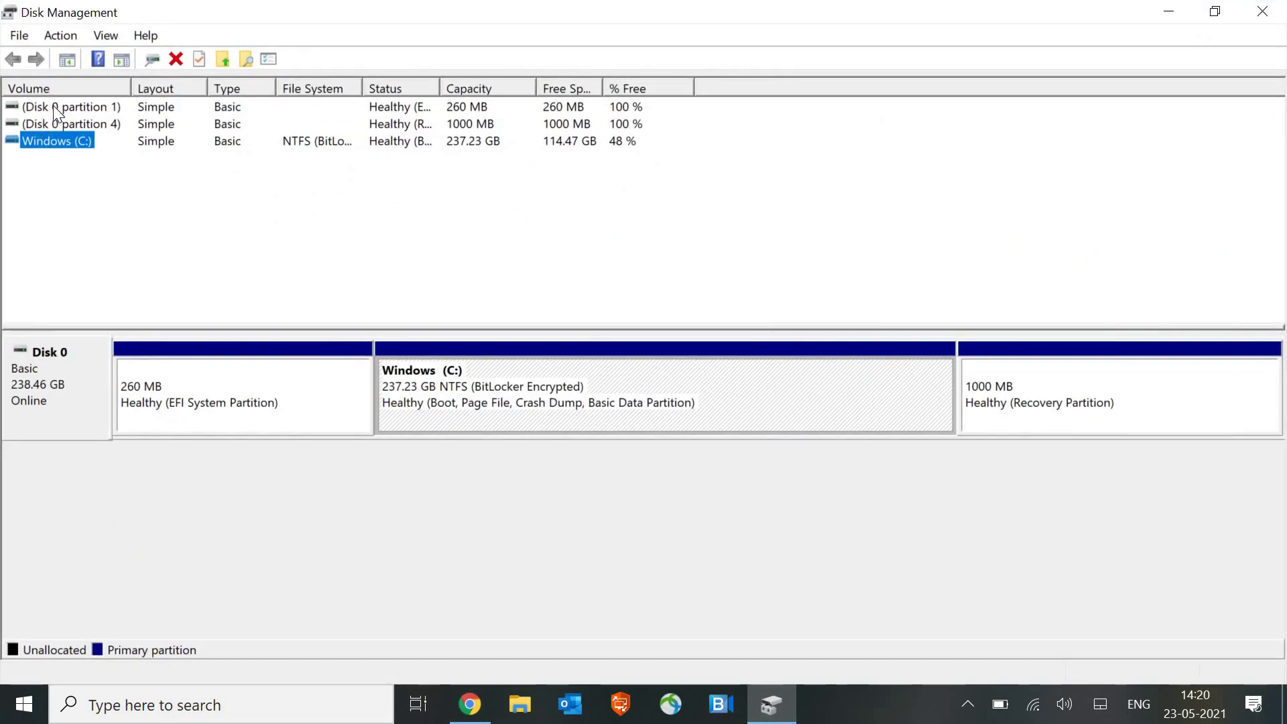
{"action": "left_click", "coordinate": [53, 107]}
{"action": "key", "text": "Down"}
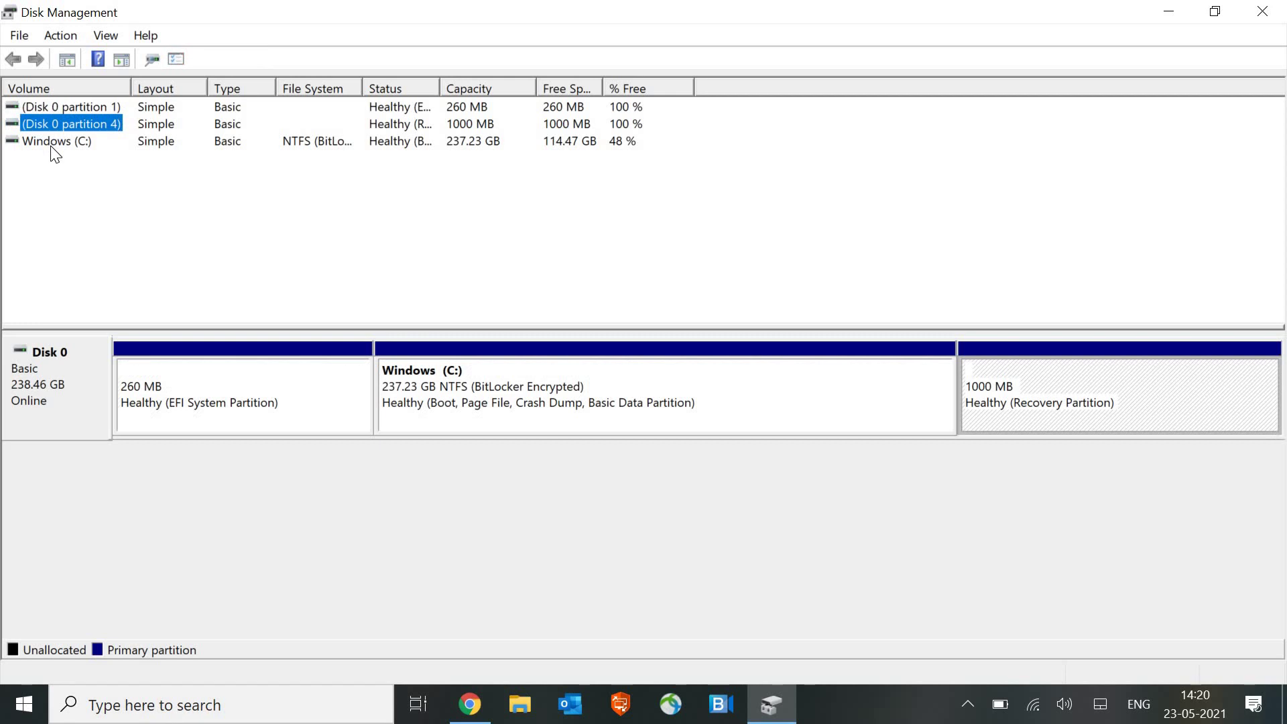
{"action": "left_click", "coordinate": [52, 146]}
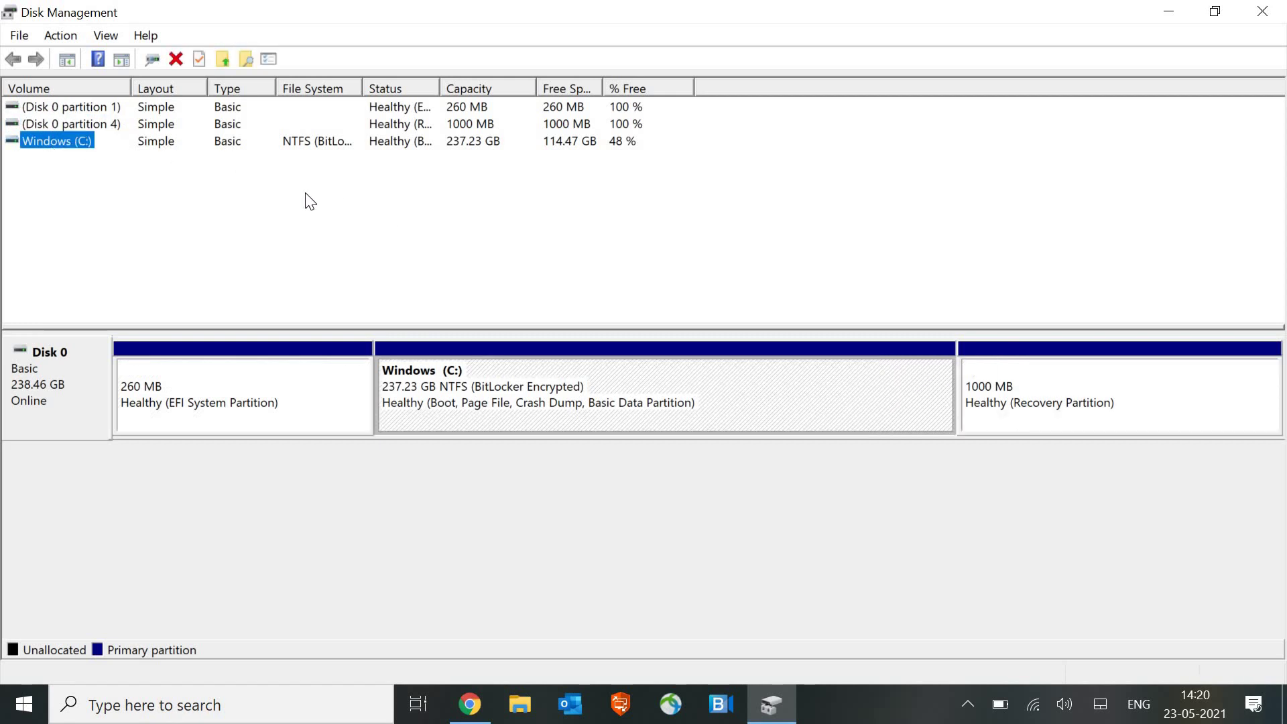
Review the Windows (C:) context menu twice, closing it without choosing an action.
{"action": "right_click", "coordinate": [62, 144]}
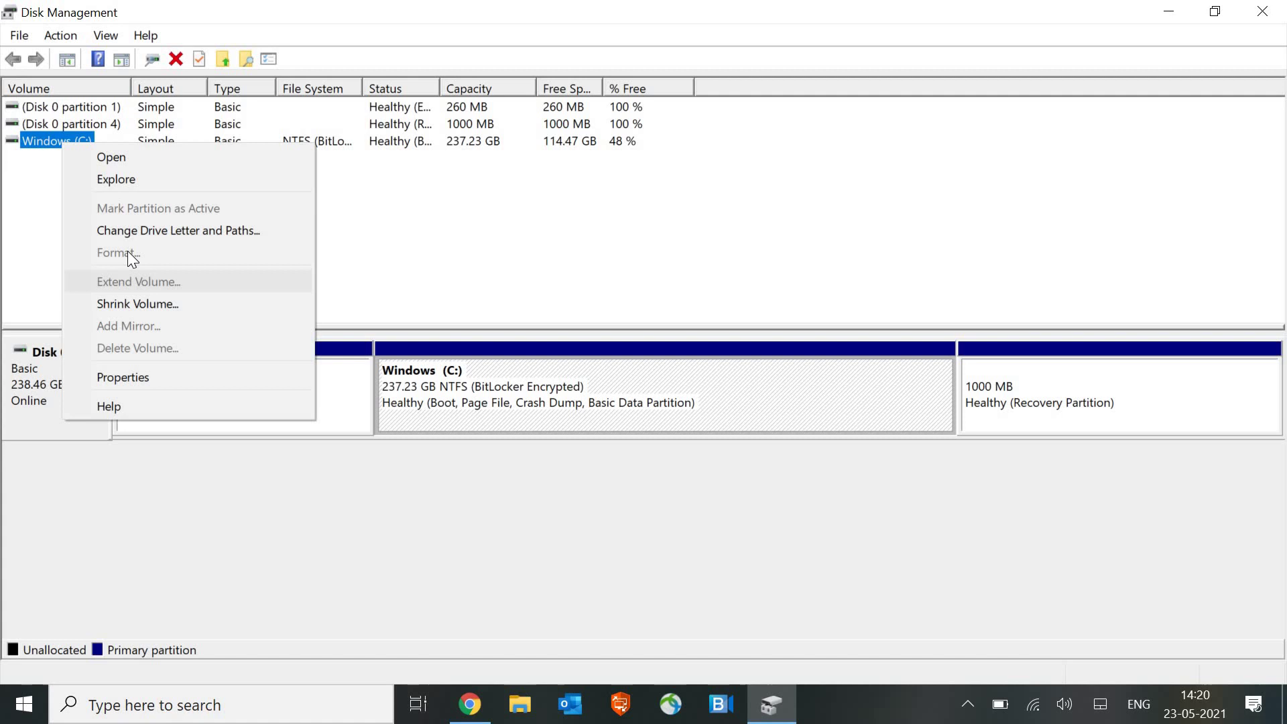
{"action": "left_click", "coordinate": [583, 290]}
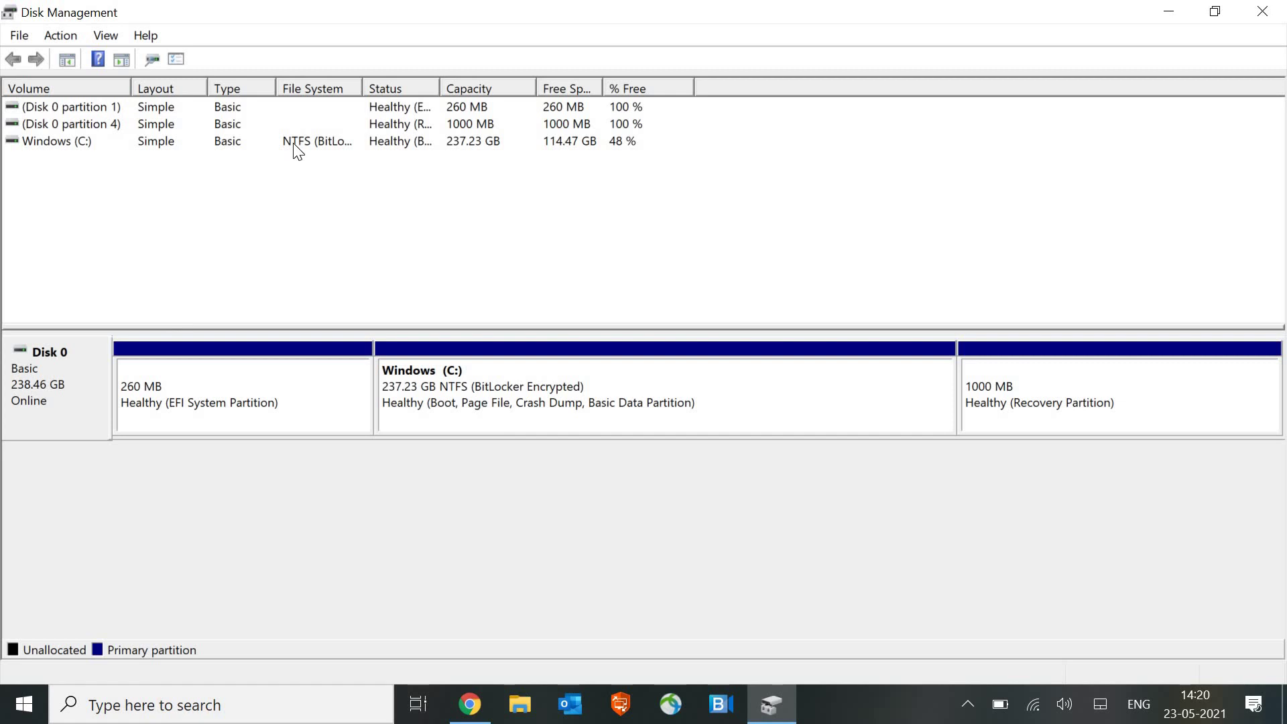
{"action": "right_click", "coordinate": [82, 143]}
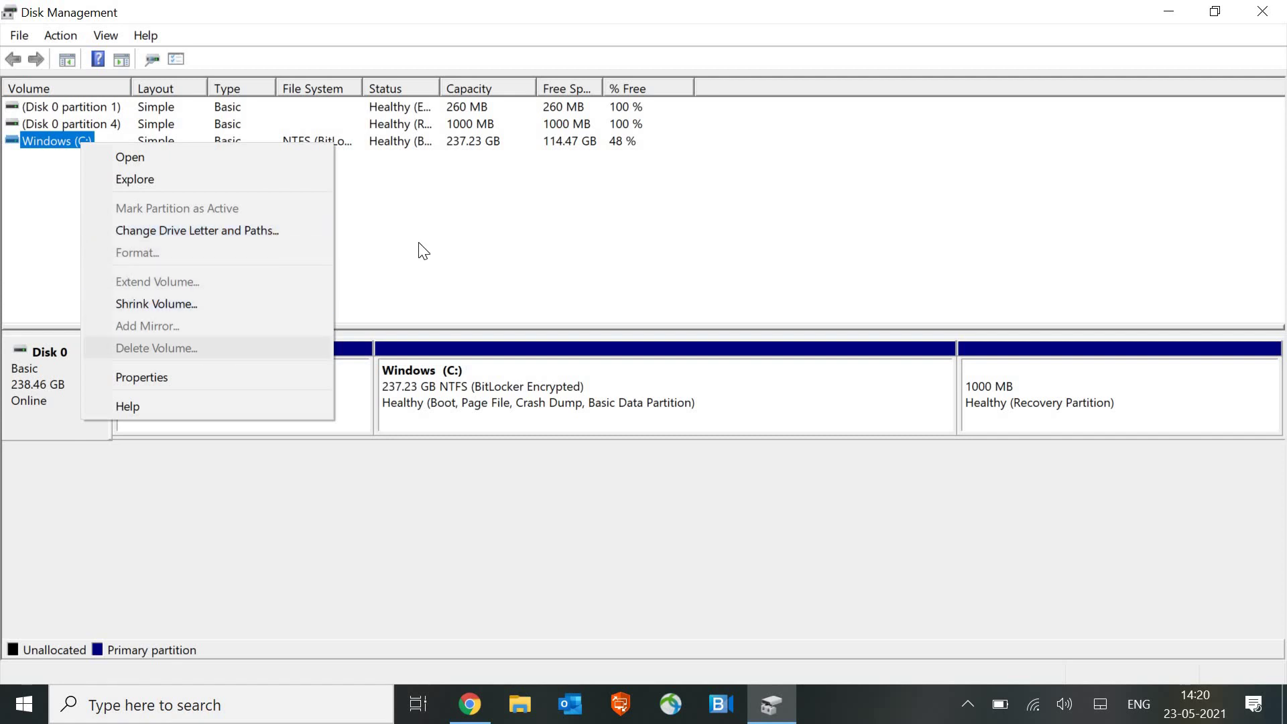
{"action": "left_click", "coordinate": [593, 605]}
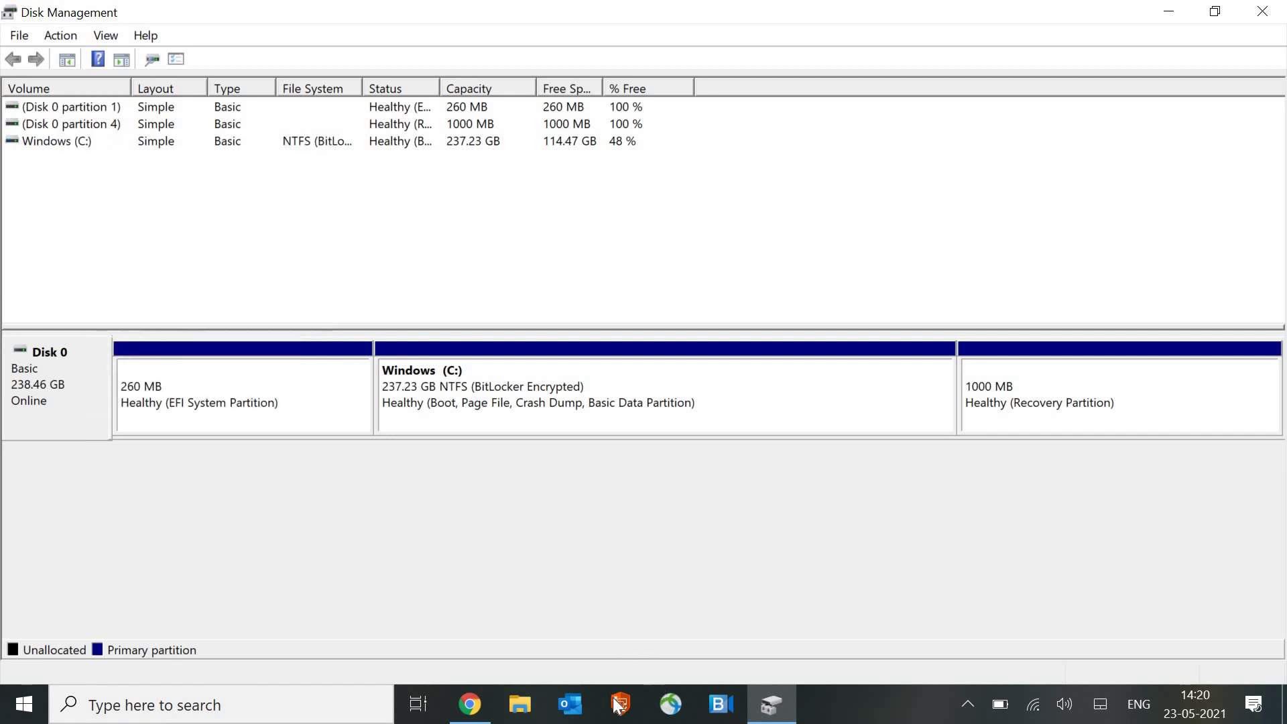
Read the Microsoft Docs drive-letter steps through step 4 to the article's feedback section.
{"action": "left_click", "coordinate": [473, 714]}
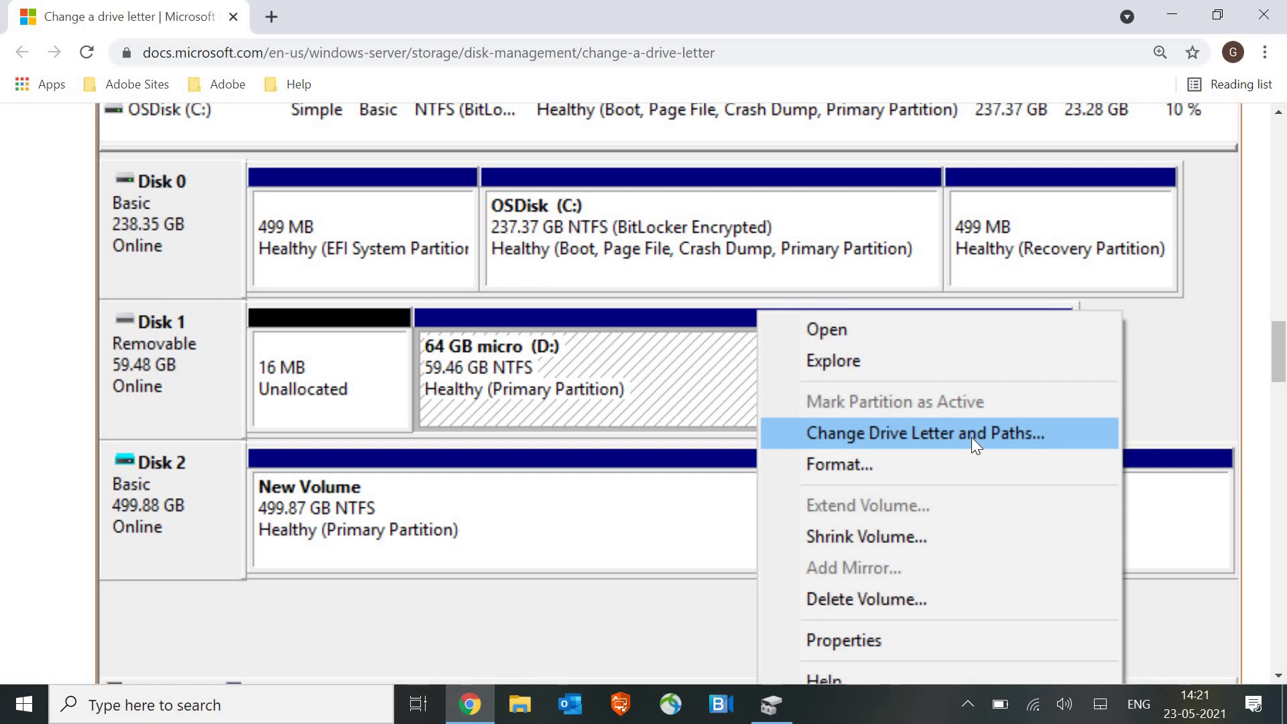
{"action": "scroll", "coordinate": [971, 437], "scroll_direction": "down", "scroll_amount": 15}
{"action": "scroll", "coordinate": [973, 448], "scroll_direction": "down", "scroll_amount": 2}
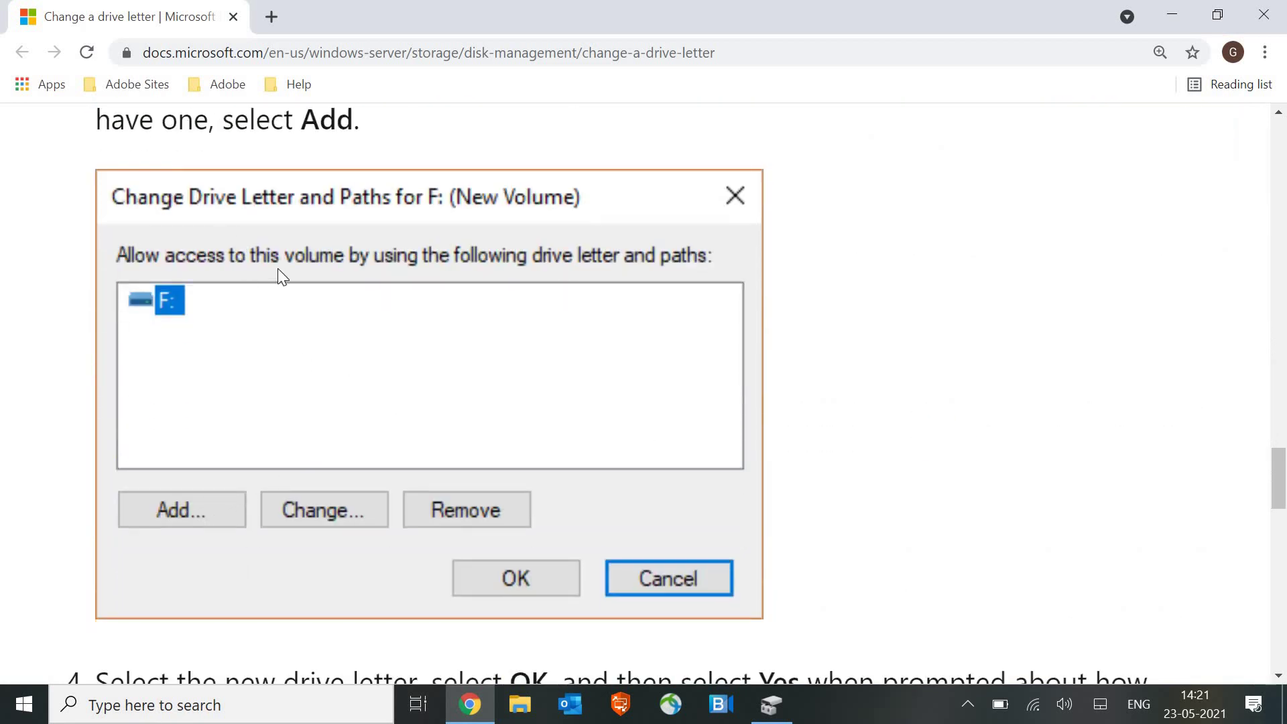
{"action": "scroll", "coordinate": [206, 376], "scroll_direction": "up", "scroll_amount": 2}
{"action": "scroll", "coordinate": [319, 416], "scroll_direction": "down", "scroll_amount": 10}
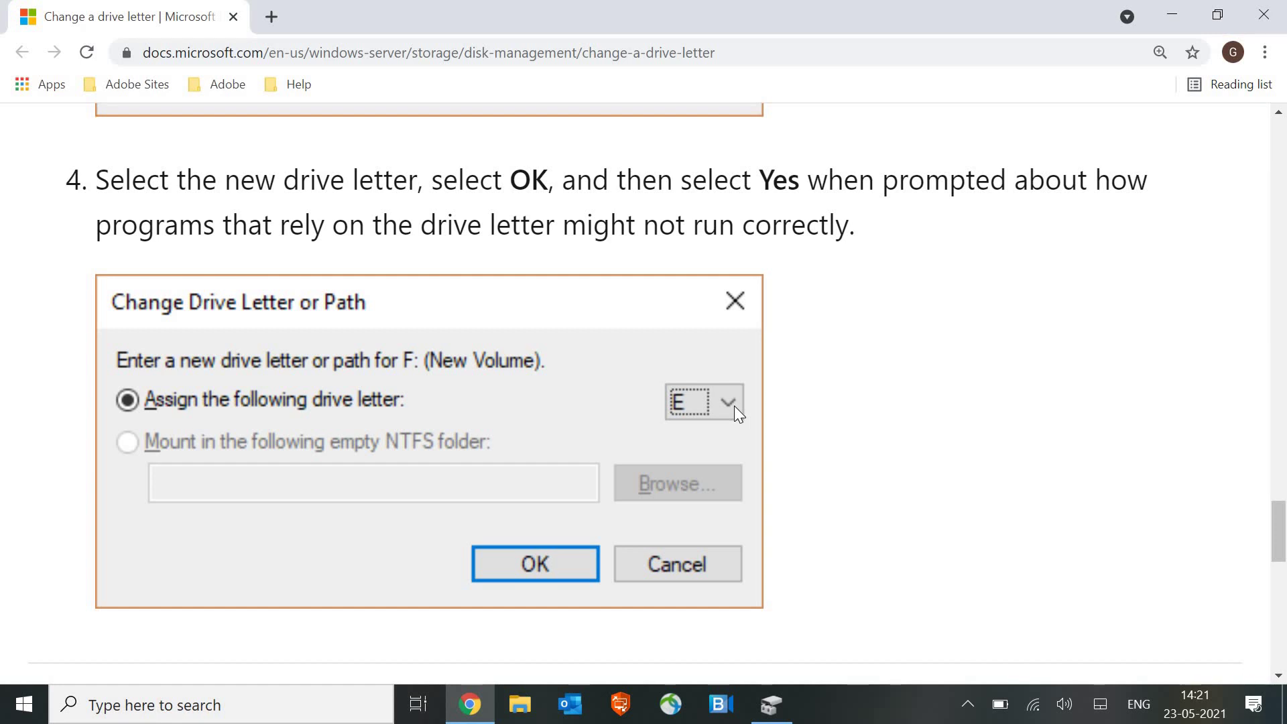
{"action": "scroll", "coordinate": [734, 415], "scroll_direction": "down", "scroll_amount": 5}
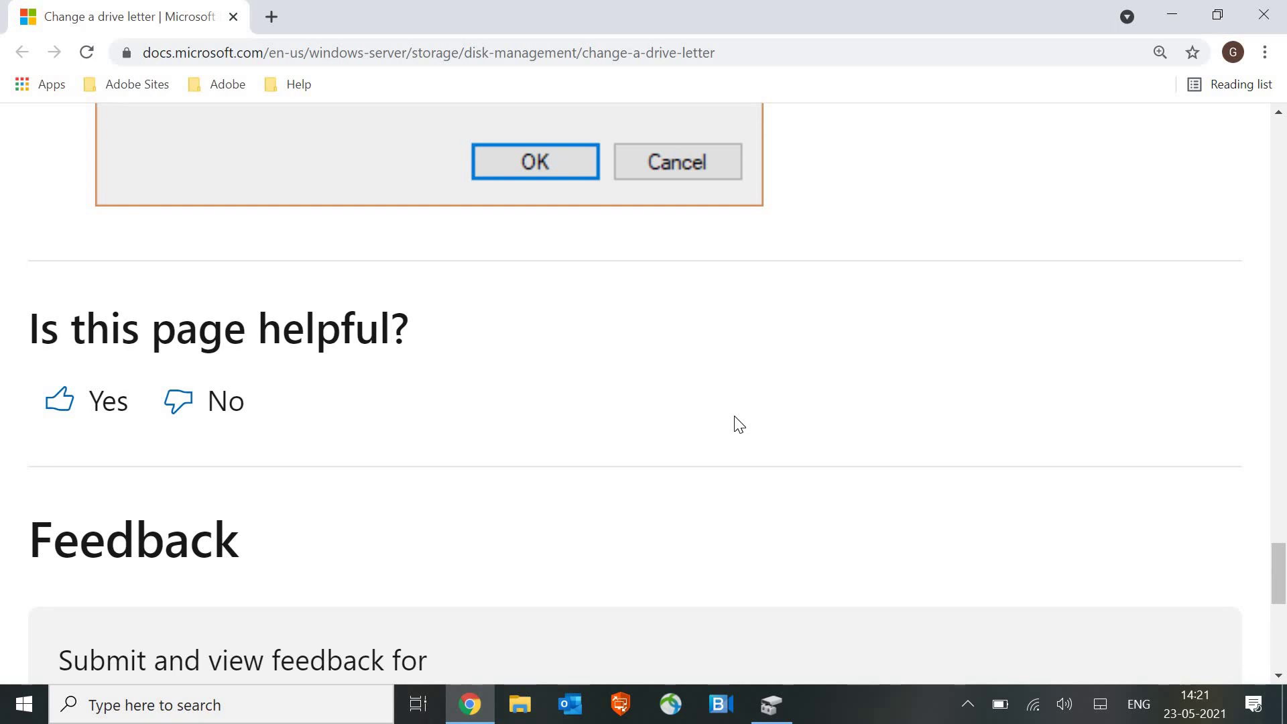
{"action": "left_click", "coordinate": [19, 711]}
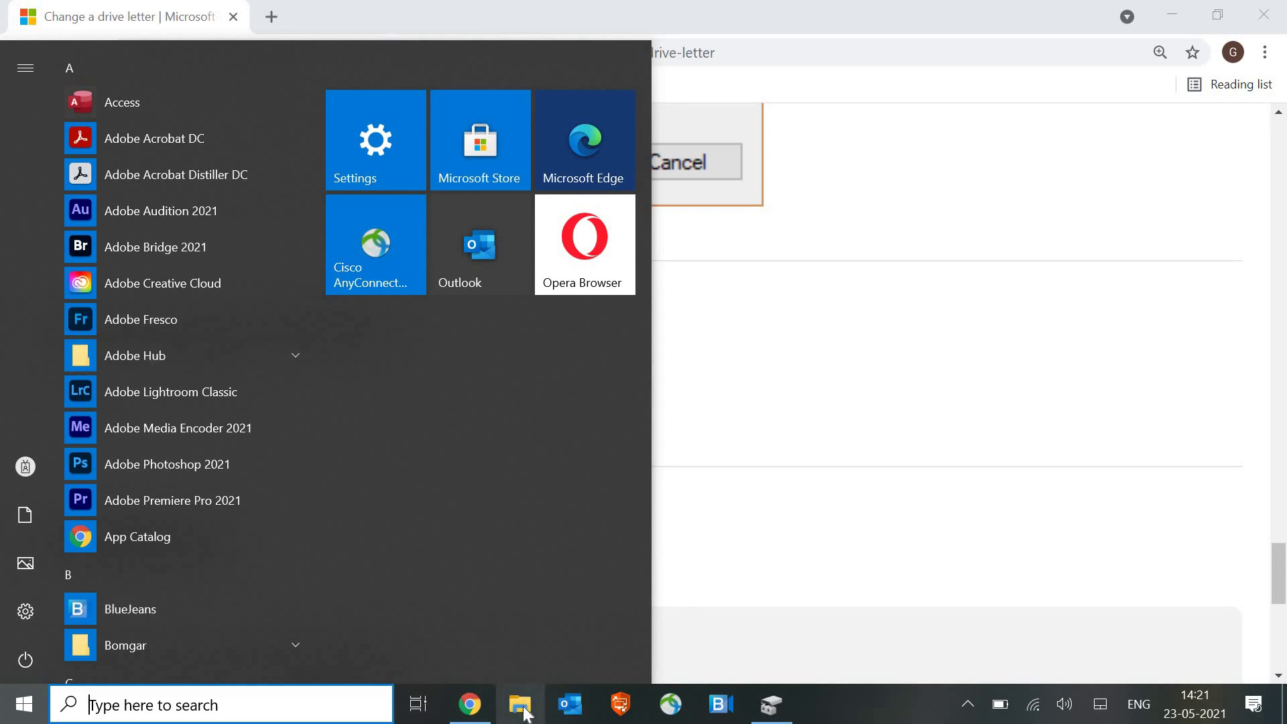
{"action": "left_click", "coordinate": [521, 705]}
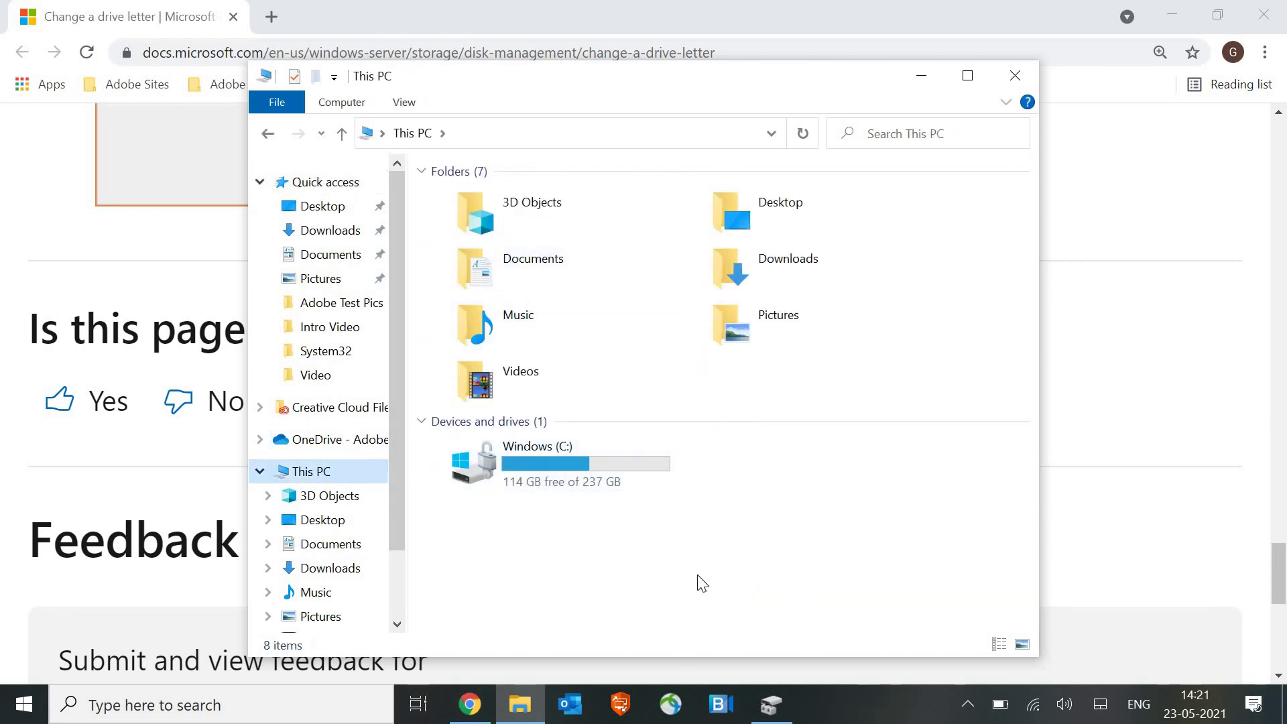
{"action": "left_click", "coordinate": [1015, 75]}
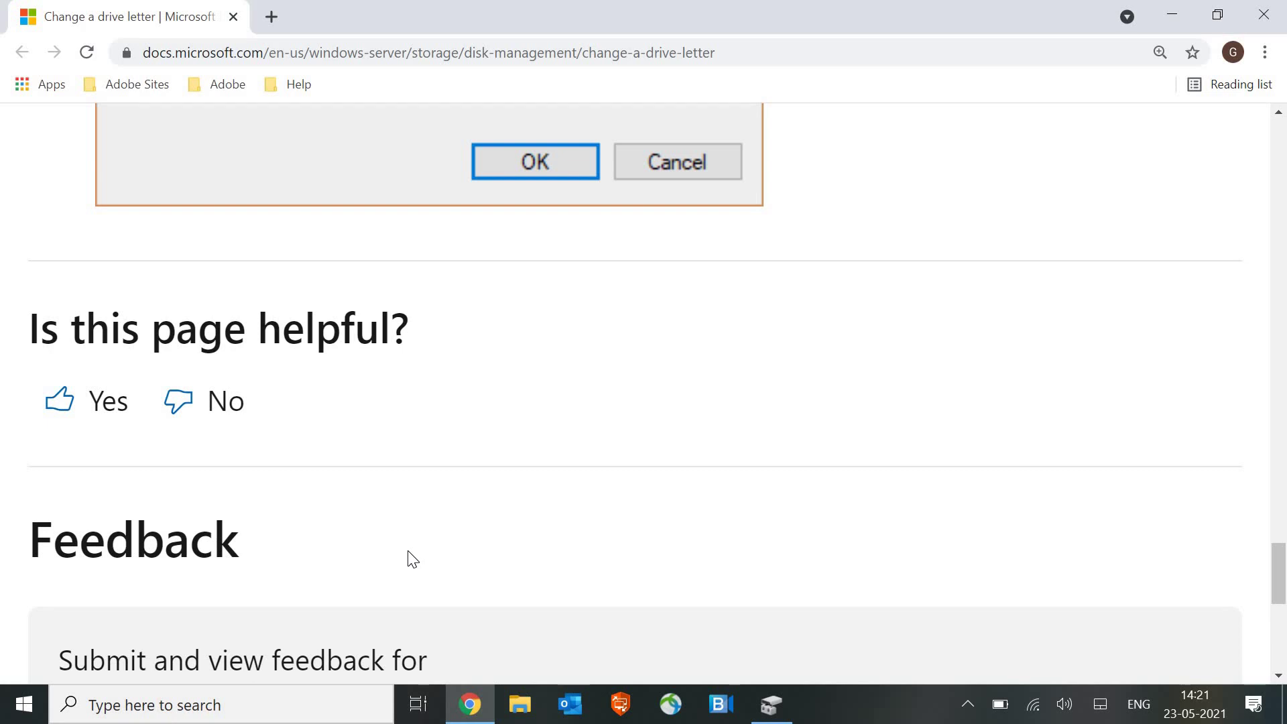
Run devmgmt.msc, picked from the DEV autocomplete, to launch Device Manager.
{"action": "key", "text": "super+r"}
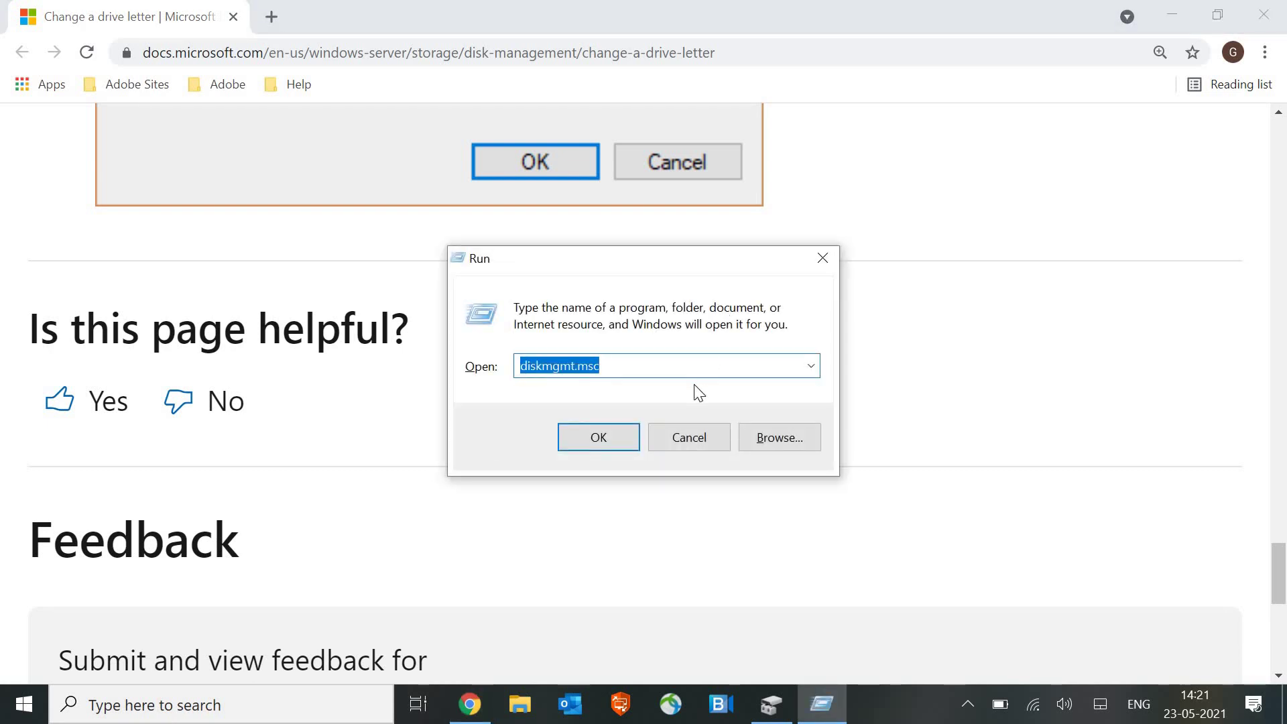
{"action": "type", "text": "DEV"}
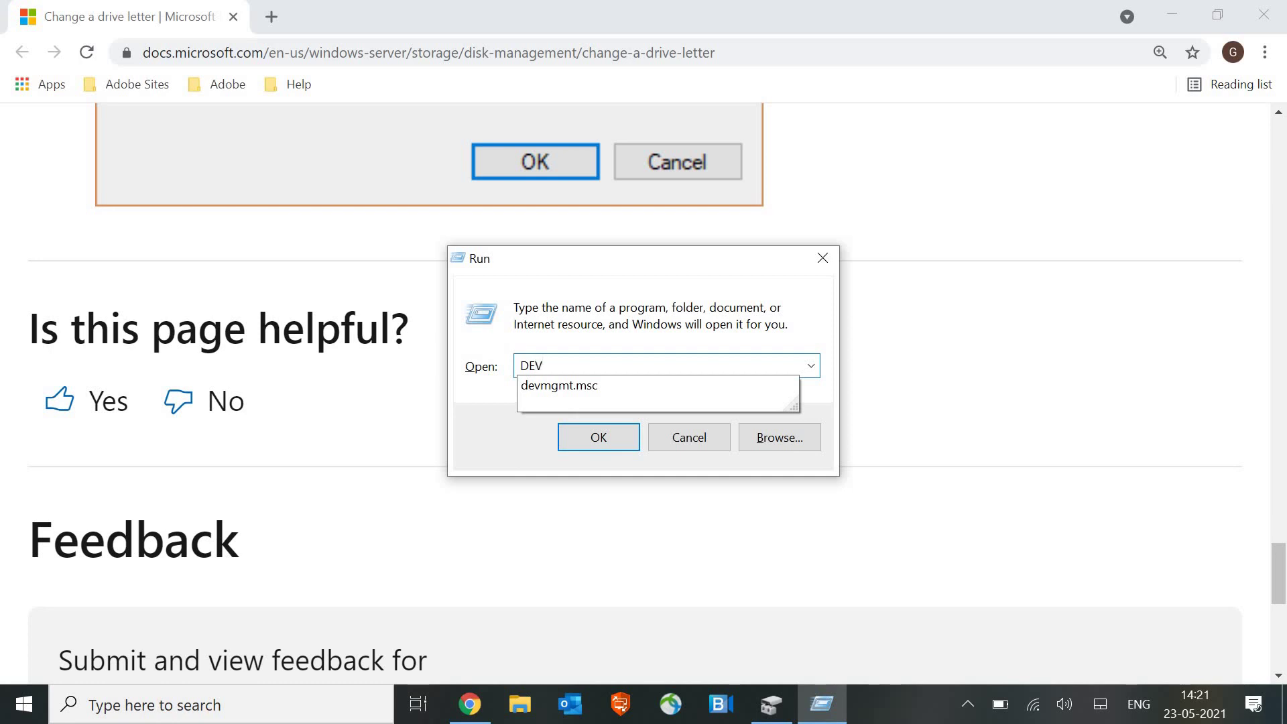
{"action": "key", "text": "Down"}
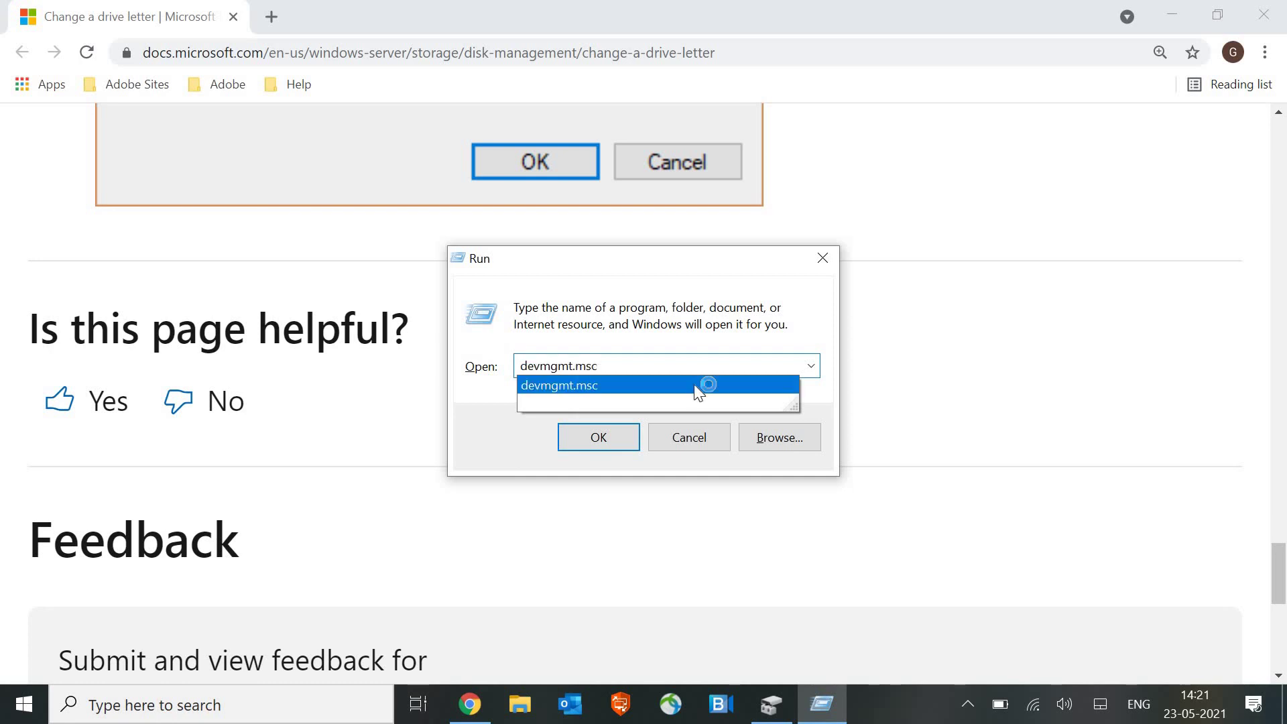
{"action": "key", "text": "Return"}
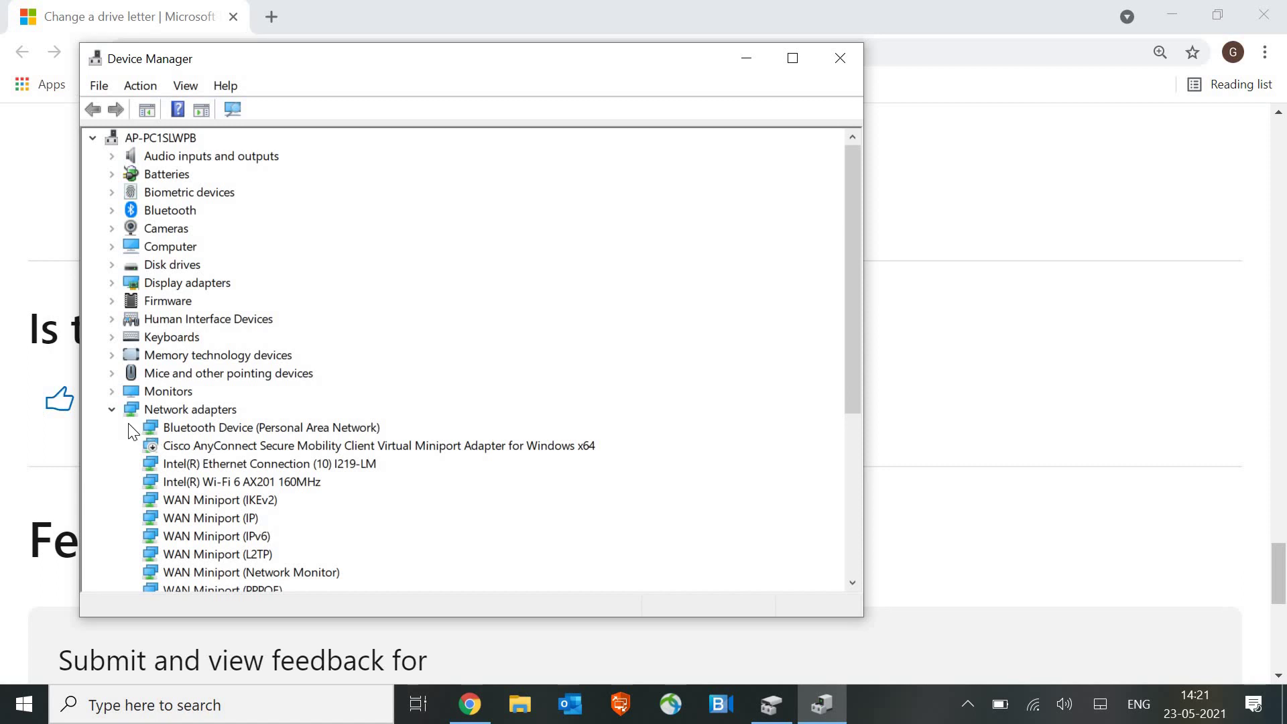
Collapse Network adapters, maximize Device Manager, and check the Micron MTFDHBA256TDV drive's menu without acting.
{"action": "left_click", "coordinate": [112, 409]}
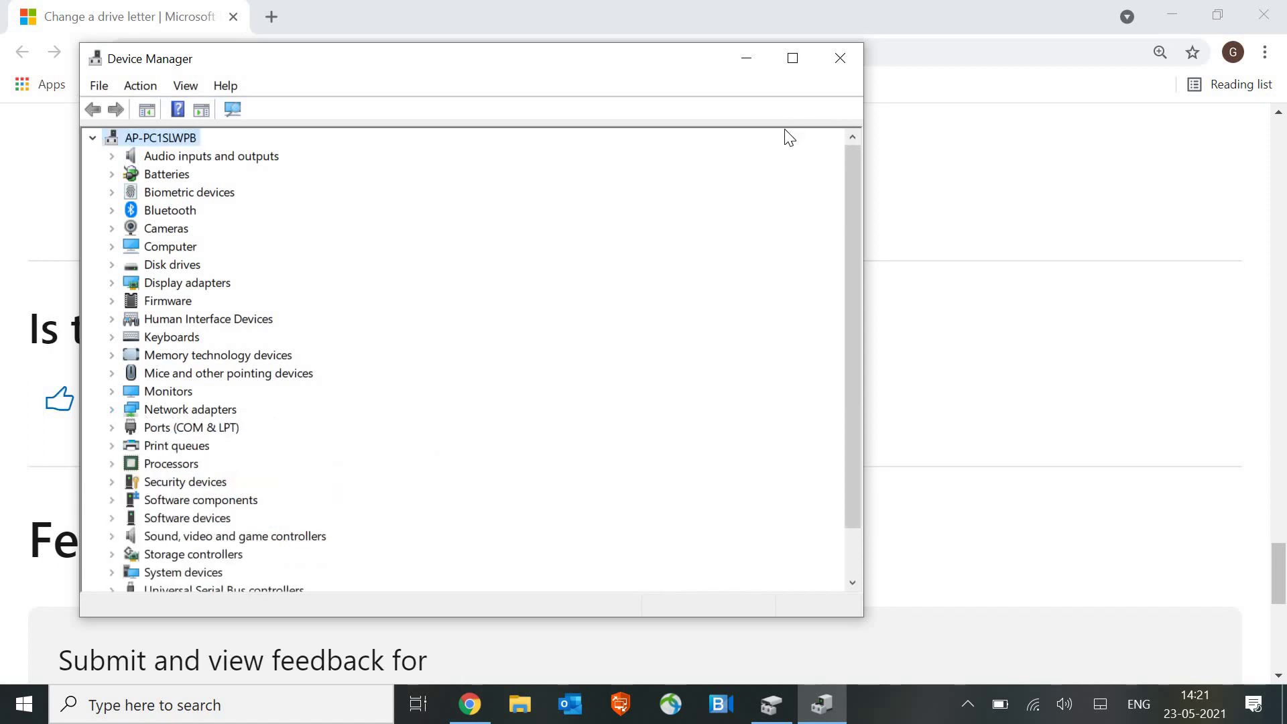
{"action": "left_click", "coordinate": [798, 64]}
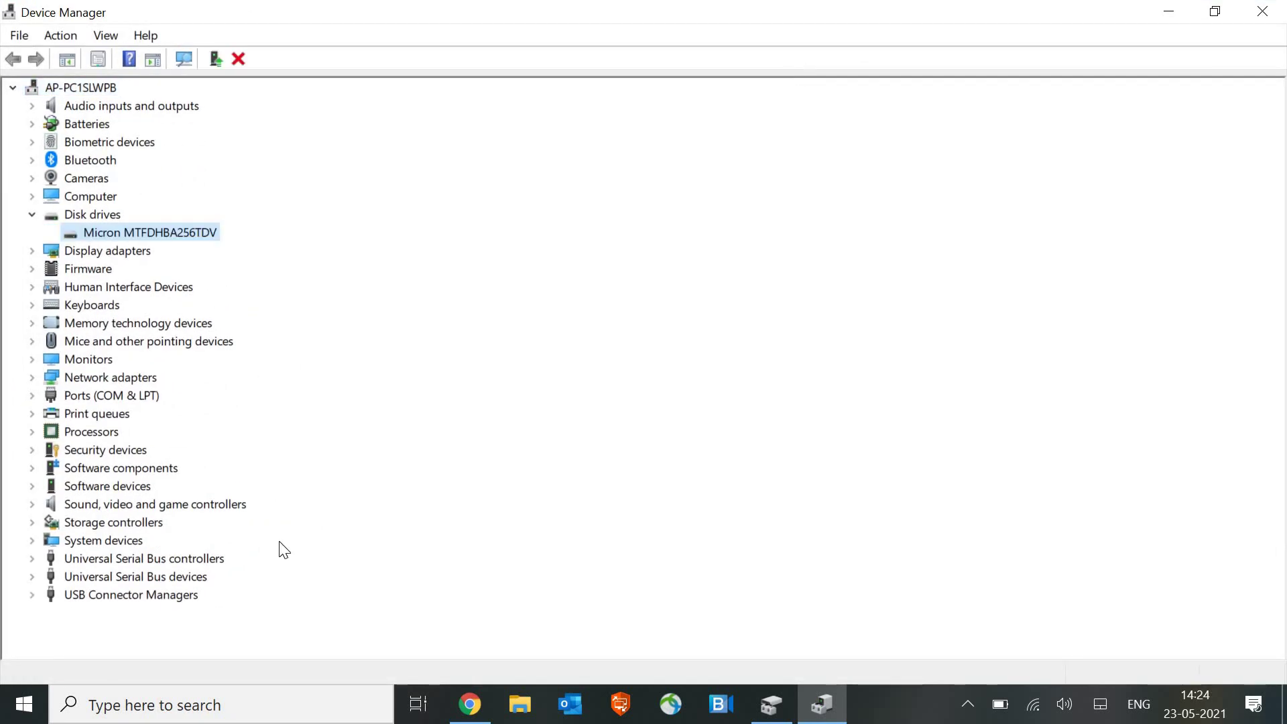
{"action": "right_click", "coordinate": [143, 242]}
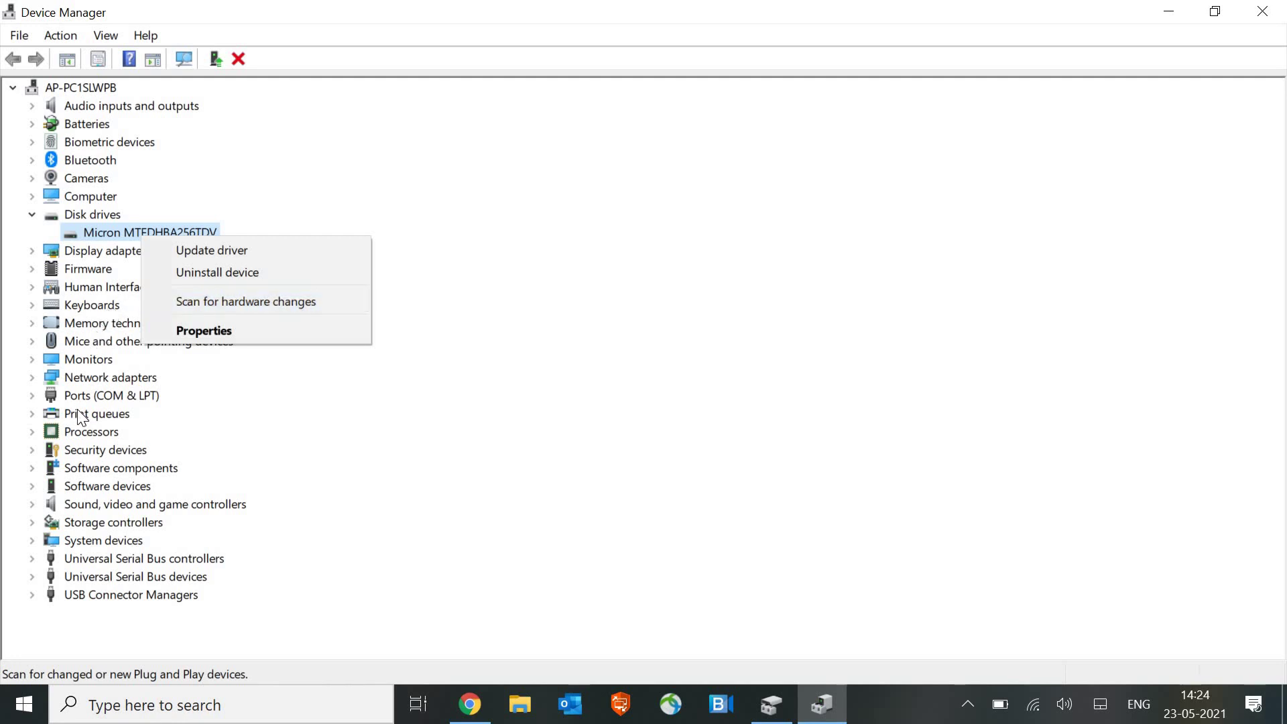
{"action": "left_click", "coordinate": [90, 324]}
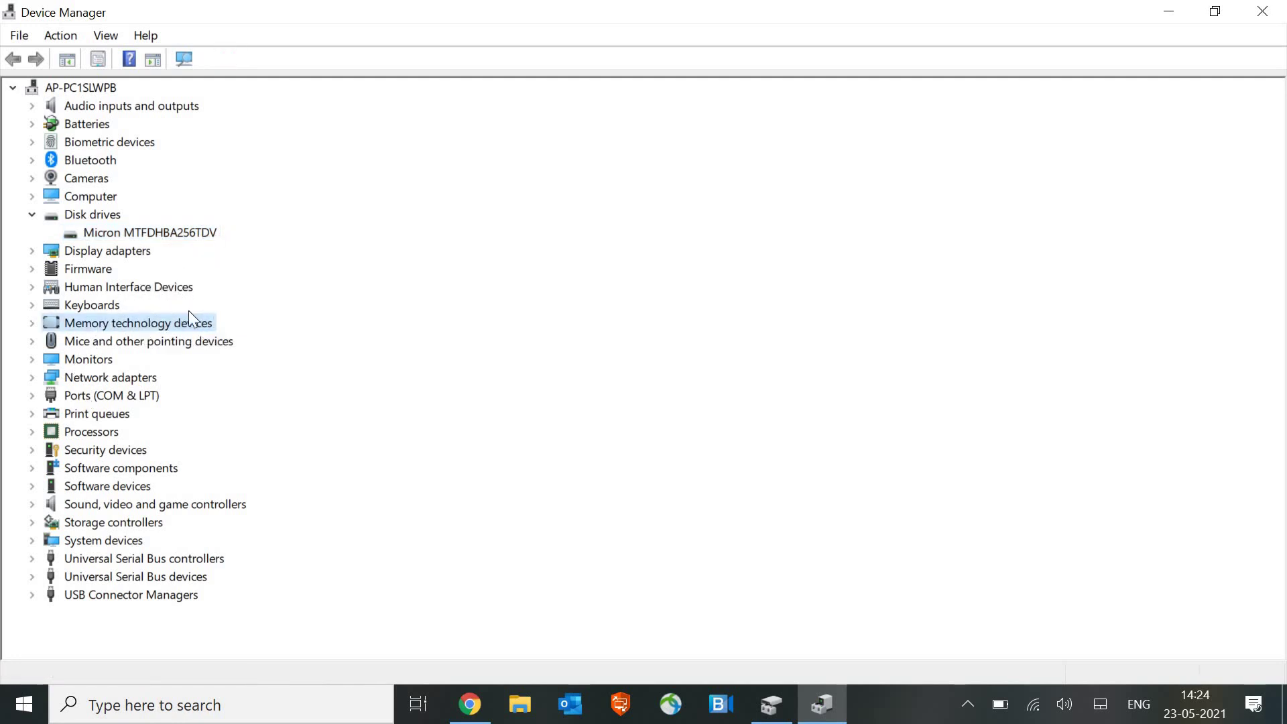